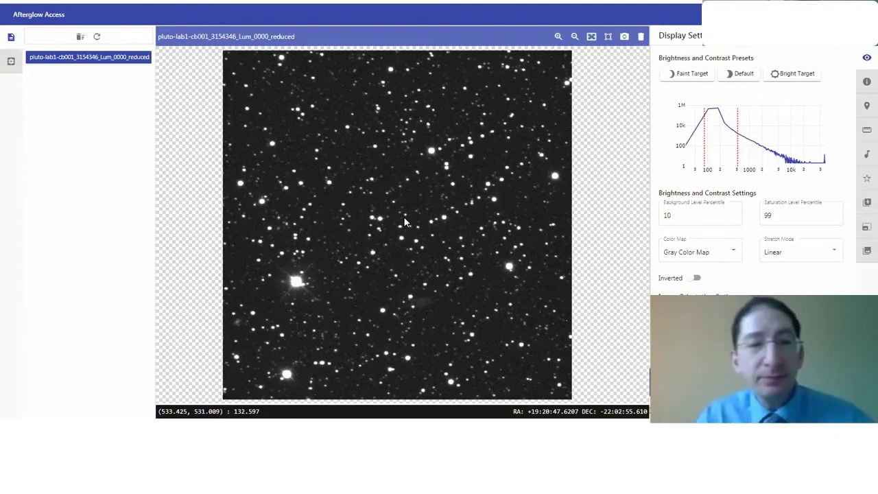
Show the Display Settings panel with layout buttons, sync toggles and DSS Catalog Import
{"action": "left_click", "coordinate": [11, 64]}
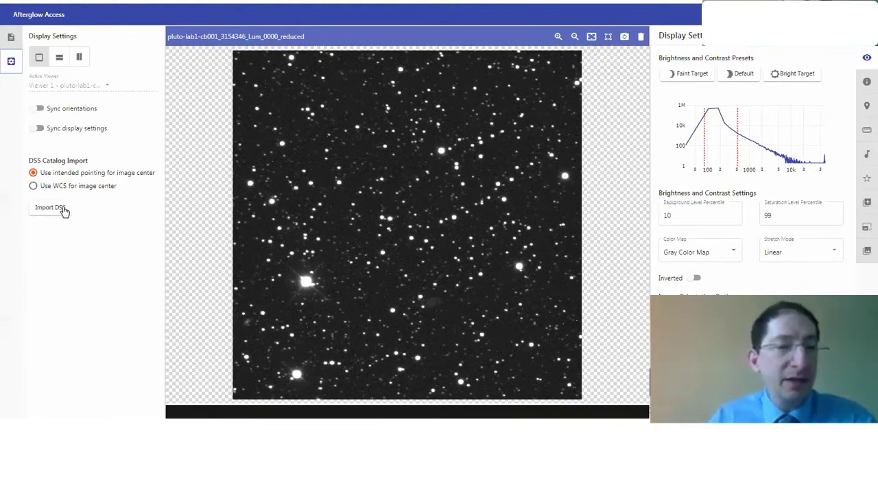
Import the DSS image, try single and side-by-side layouts, then settle on horizontal split
{"action": "left_click", "coordinate": [64, 209]}
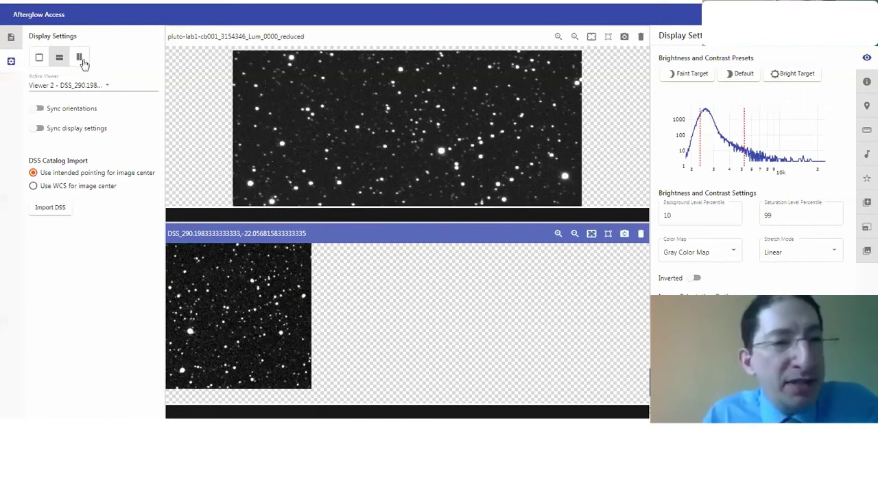
{"action": "left_click", "coordinate": [41, 60]}
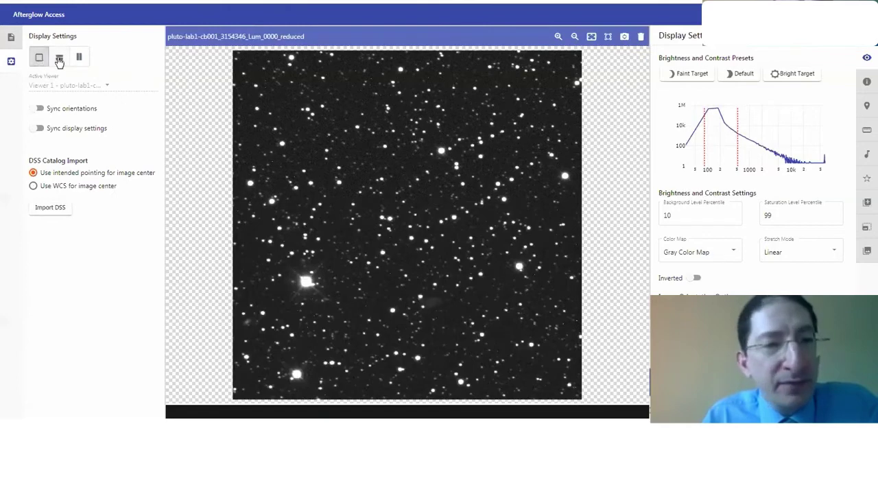
{"action": "left_click", "coordinate": [59, 60]}
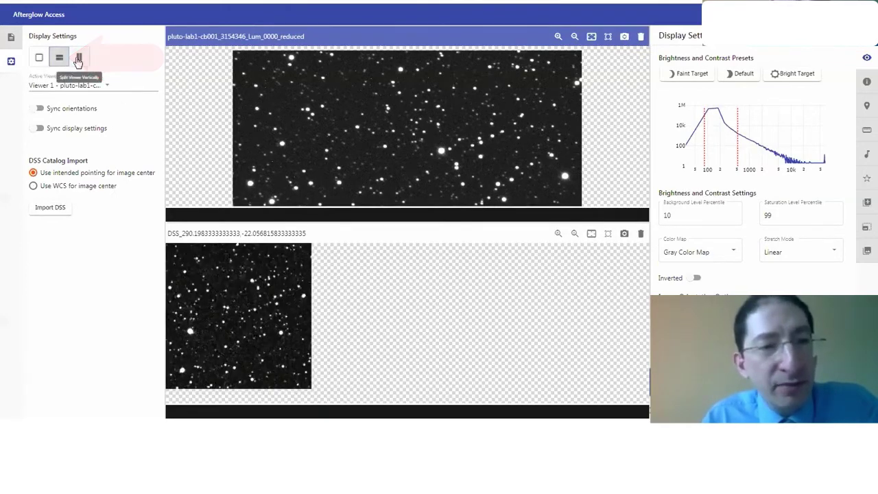
{"action": "left_click", "coordinate": [79, 60]}
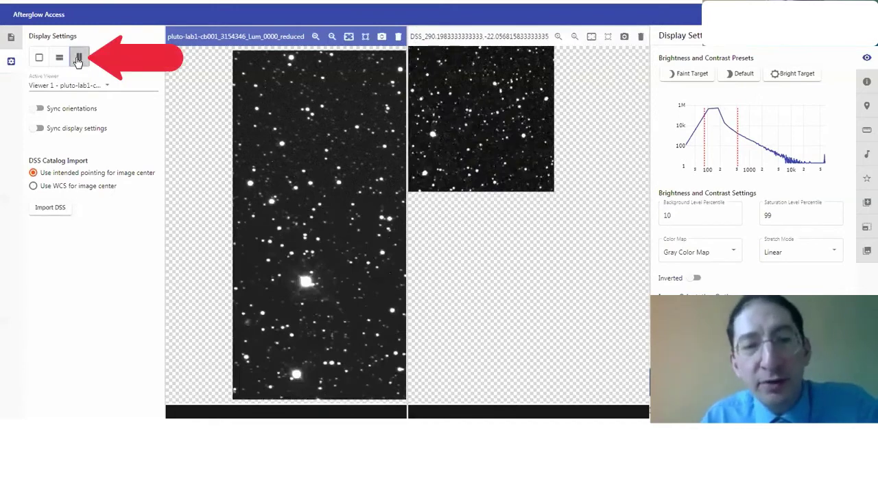
{"action": "left_click", "coordinate": [60, 59]}
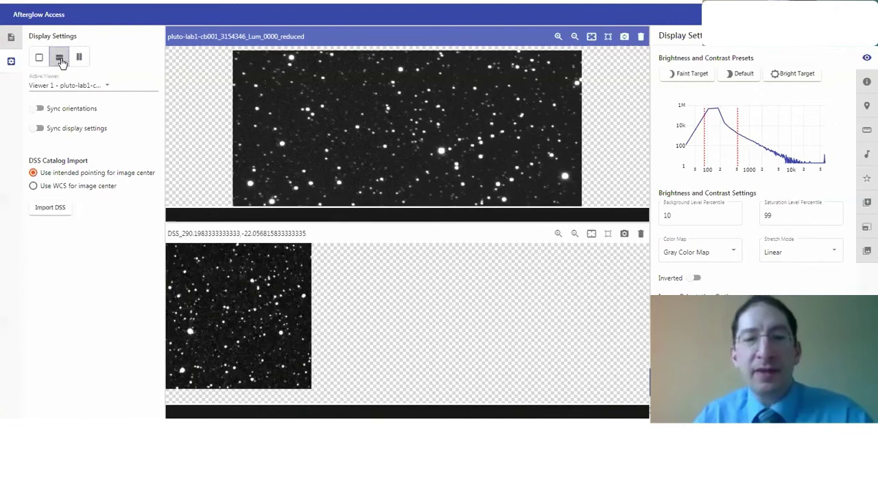
Centre the DSS image in the lower viewer and pan and zoom the Pluto image to fit
{"action": "left_click_drag", "start_coordinate": [253, 296], "coordinate": [426, 296]}
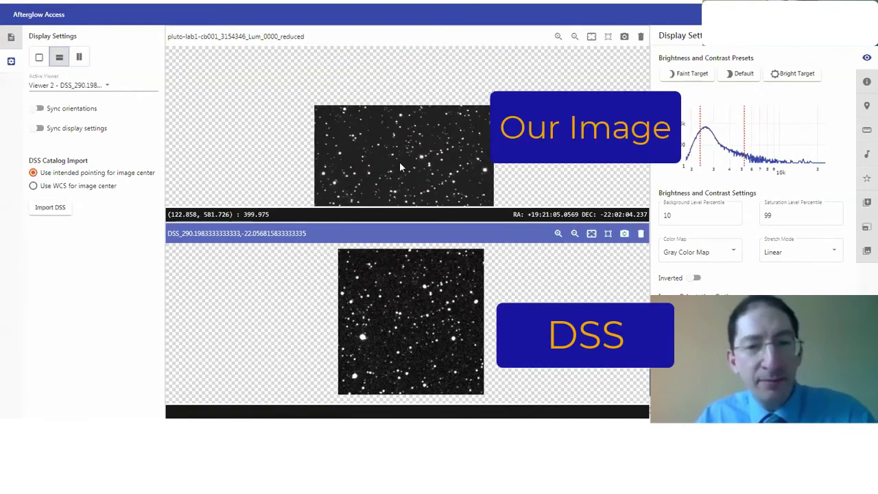
{"action": "scroll", "coordinate": [399, 161], "scroll_direction": "down", "scroll_amount": 5}
{"action": "left_click_drag", "start_coordinate": [398, 155], "coordinate": [401, 105]}
{"action": "scroll", "coordinate": [401, 105], "scroll_direction": "down", "scroll_amount": 1}
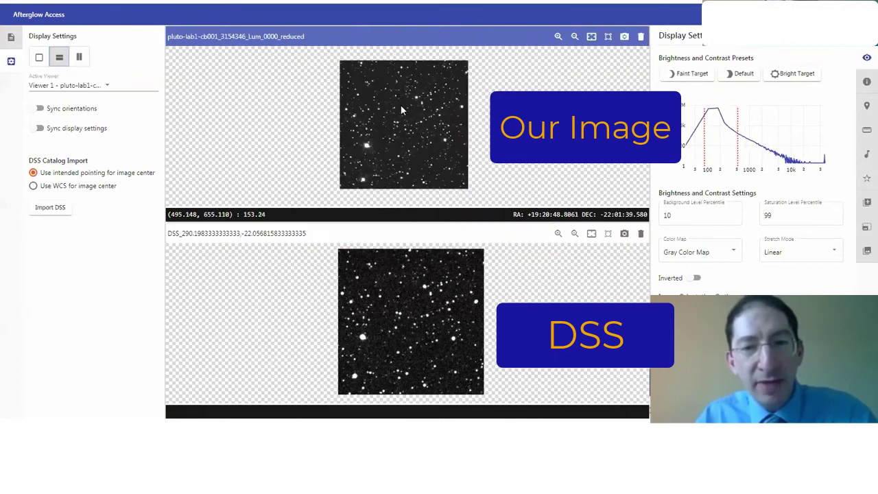
{"action": "scroll", "coordinate": [402, 114], "scroll_direction": "up", "scroll_amount": 1}
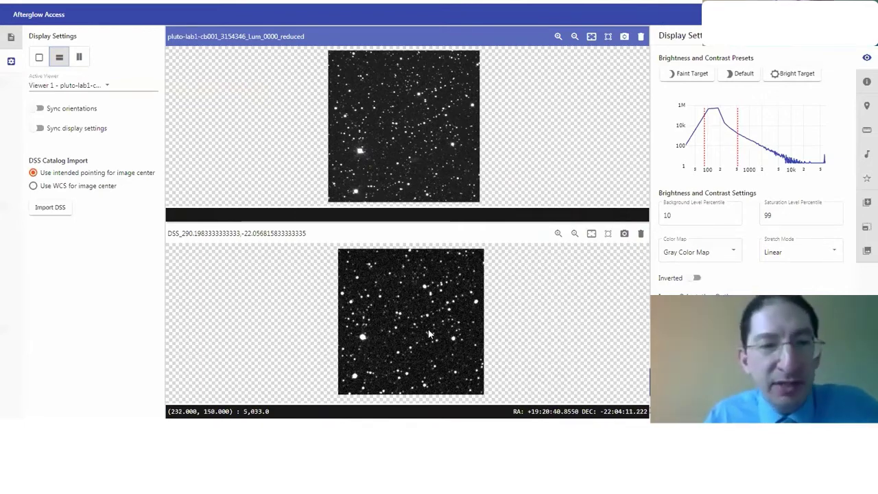
Turn on Sync orientations so the DSS image matches Pluto, and pan both together
{"action": "left_click", "coordinate": [40, 109]}
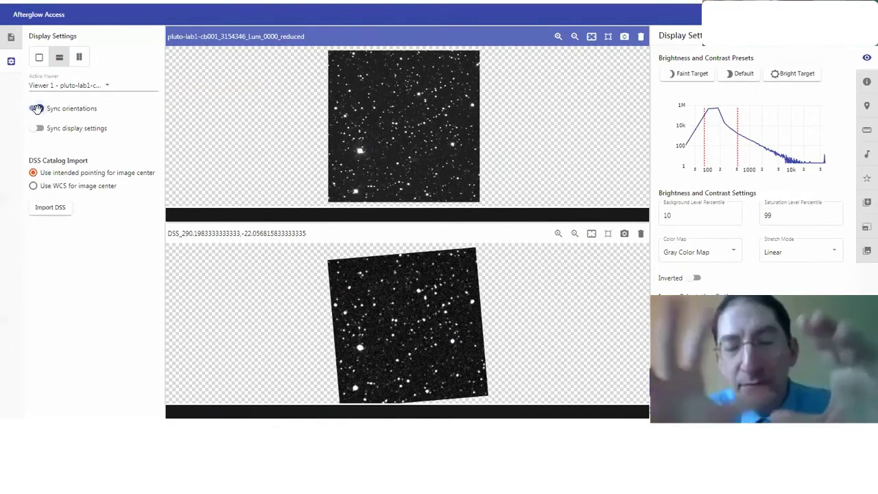
{"action": "left_click", "coordinate": [37, 108]}
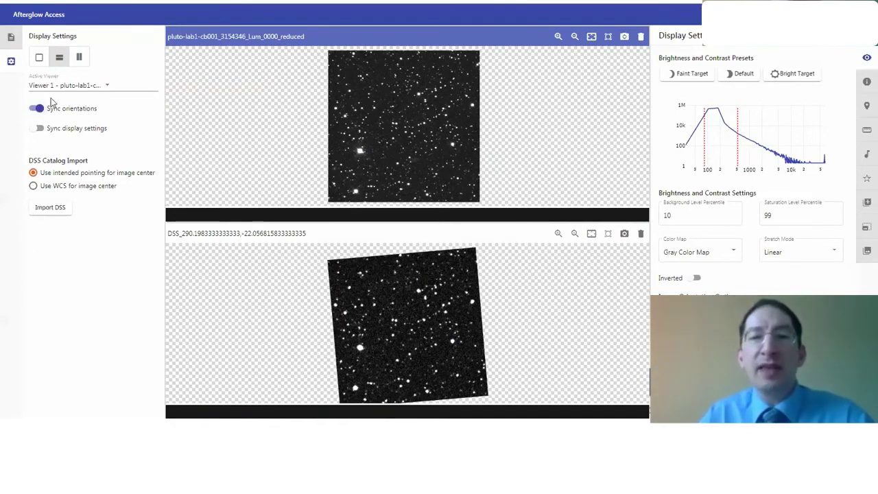
{"action": "mouse_move", "coordinate": [403, 139]}
{"action": "left_mouse_down"}
{"action": "mouse_move", "coordinate": [522, 137]}
{"action": "mouse_move", "coordinate": [281, 116]}
{"action": "left_mouse_up"}
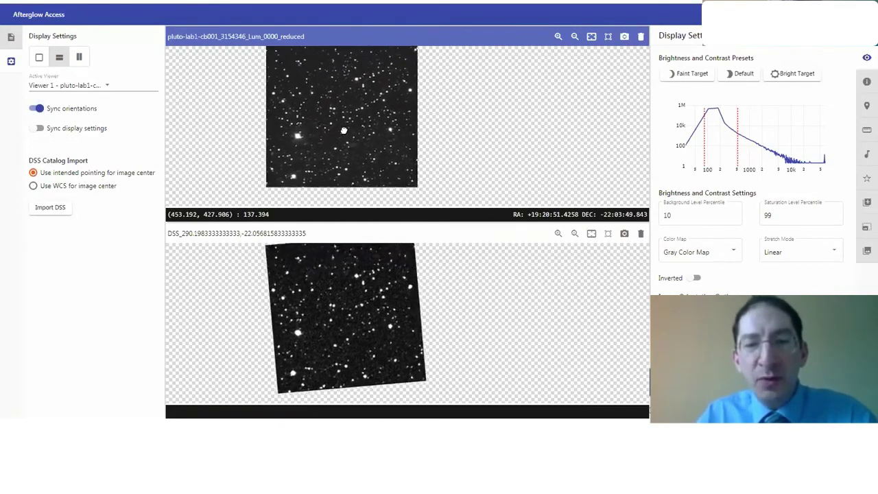
Zoom both synced viewers in and out, then recentre both star fields
{"action": "scroll", "coordinate": [358, 136], "scroll_direction": "up", "scroll_amount": 1}
{"action": "scroll", "coordinate": [357, 136], "scroll_direction": "up", "scroll_amount": 2}
{"action": "scroll", "coordinate": [358, 136], "scroll_direction": "up", "scroll_amount": 2}
{"action": "scroll", "coordinate": [358, 137], "scroll_direction": "down", "scroll_amount": 2}
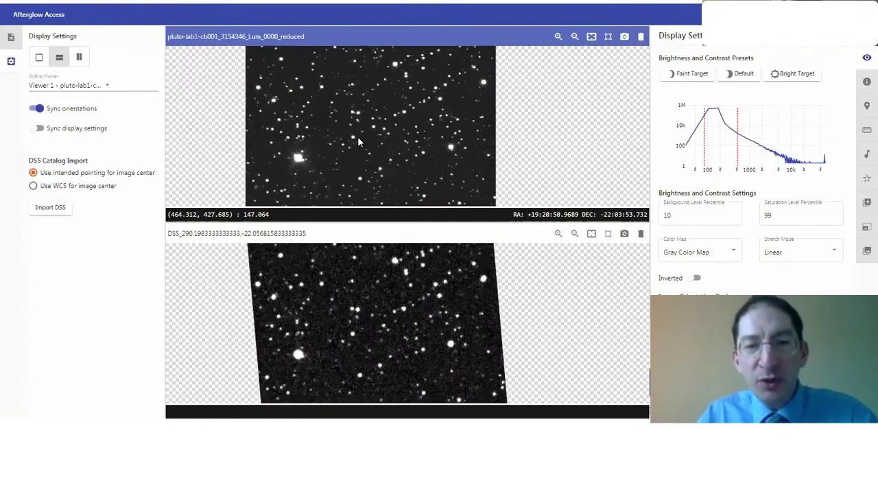
{"action": "scroll", "coordinate": [357, 136], "scroll_direction": "down", "scroll_amount": 2}
{"action": "scroll", "coordinate": [421, 185], "scroll_direction": "up", "scroll_amount": 2}
{"action": "scroll", "coordinate": [421, 180], "scroll_direction": "up", "scroll_amount": 1}
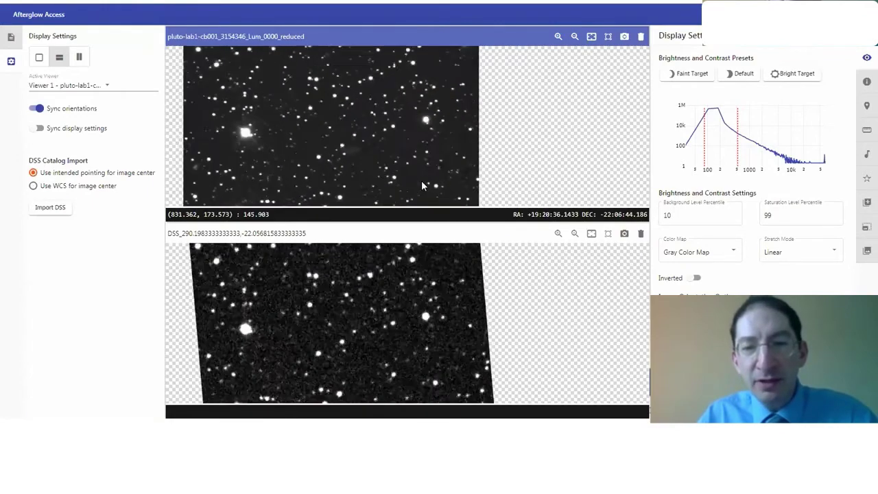
{"action": "scroll", "coordinate": [447, 86], "scroll_direction": "up", "scroll_amount": 1}
{"action": "scroll", "coordinate": [451, 82], "scroll_direction": "up", "scroll_amount": 1}
{"action": "scroll", "coordinate": [454, 82], "scroll_direction": "down", "scroll_amount": 3}
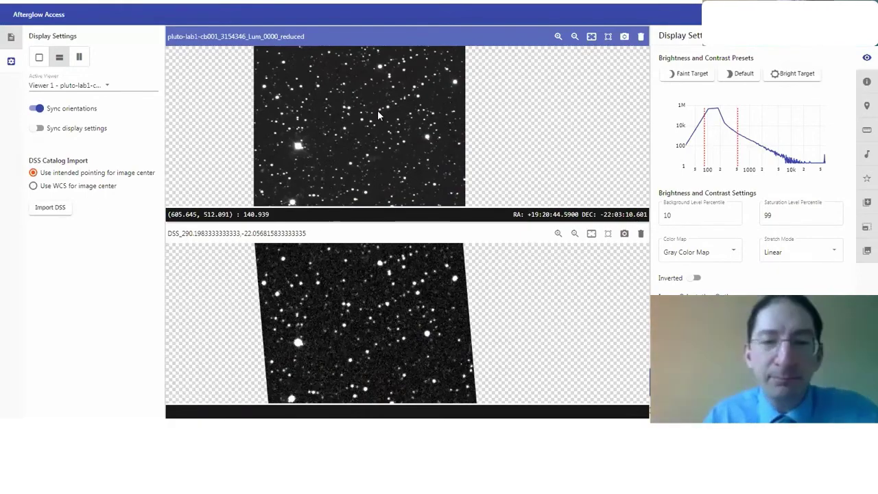
{"action": "scroll", "coordinate": [379, 106], "scroll_direction": "down", "scroll_amount": 2}
{"action": "left_click_drag", "start_coordinate": [387, 297], "coordinate": [419, 310]}
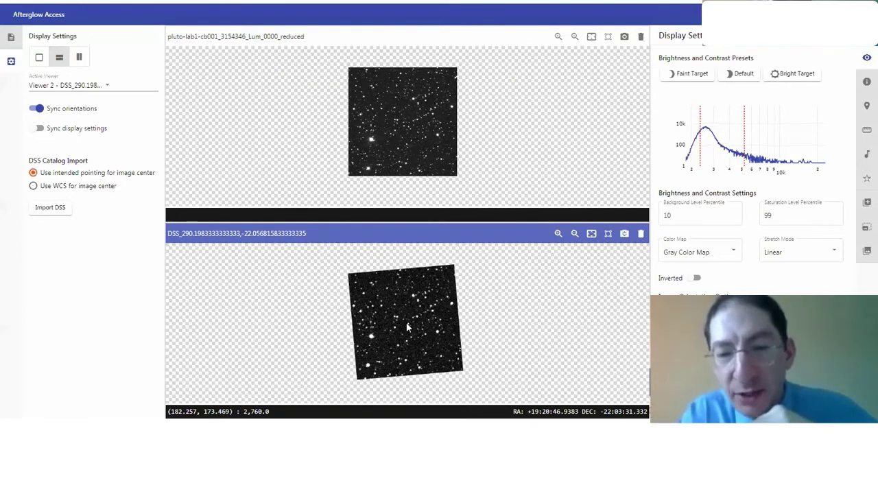
Zoom both synced images in closely on the same sky patch, then pan to reframe
{"action": "scroll", "coordinate": [406, 328], "scroll_direction": "up", "scroll_amount": 2}
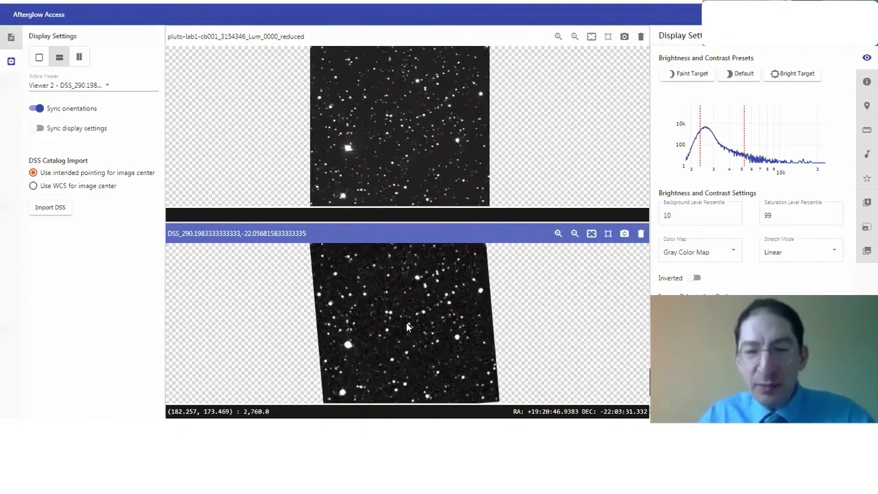
{"action": "scroll", "coordinate": [406, 328], "scroll_direction": "up", "scroll_amount": 2}
{"action": "scroll", "coordinate": [405, 327], "scroll_direction": "up", "scroll_amount": 1}
{"action": "scroll", "coordinate": [405, 328], "scroll_direction": "up", "scroll_amount": 1}
{"action": "scroll", "coordinate": [405, 328], "scroll_direction": "up", "scroll_amount": 1}
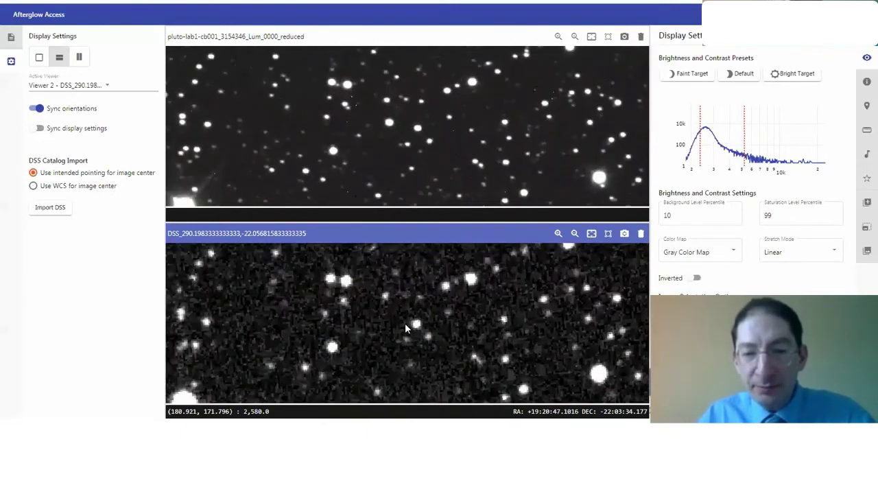
{"action": "scroll", "coordinate": [404, 327], "scroll_direction": "up", "scroll_amount": 1}
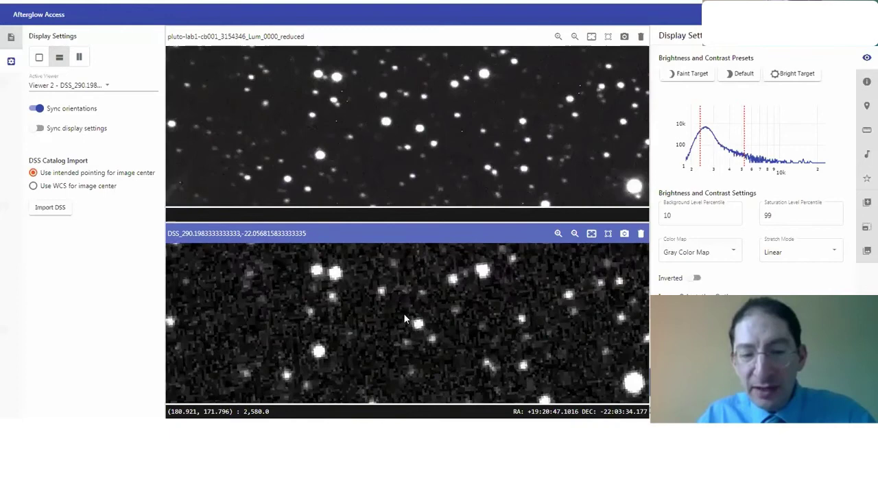
{"action": "scroll", "coordinate": [404, 315], "scroll_direction": "up", "scroll_amount": 1}
{"action": "scroll", "coordinate": [403, 317], "scroll_direction": "up", "scroll_amount": 1}
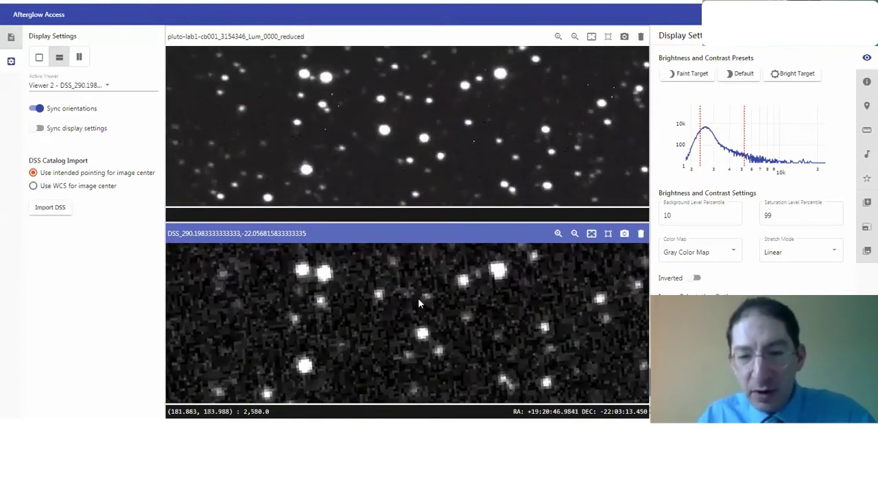
{"action": "left_click_drag", "start_coordinate": [436, 75], "coordinate": [363, 175]}
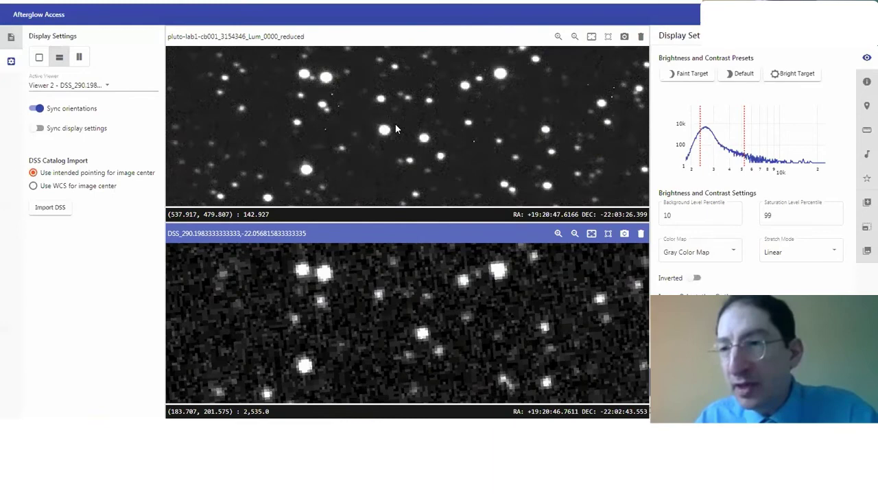
Enable centroid-snapping custom markers and circle two archival stars plus their Pluto-image match
{"action": "left_click", "coordinate": [865, 107]}
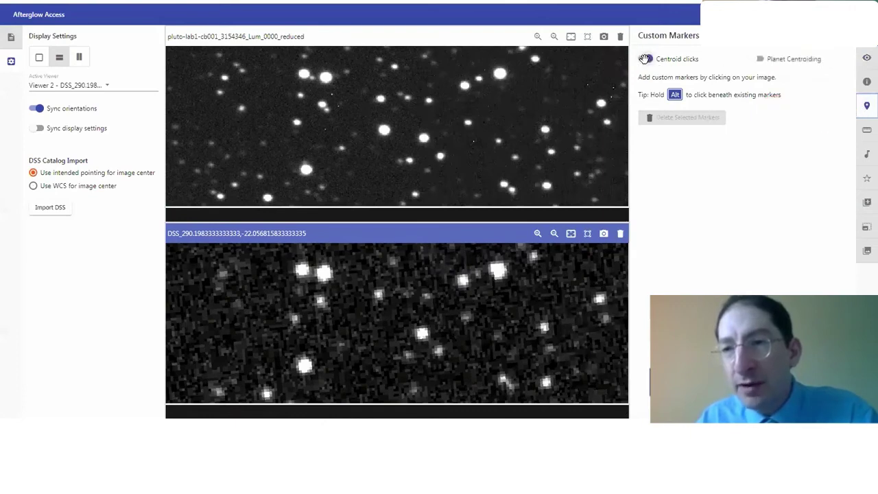
{"action": "left_click", "coordinate": [644, 58]}
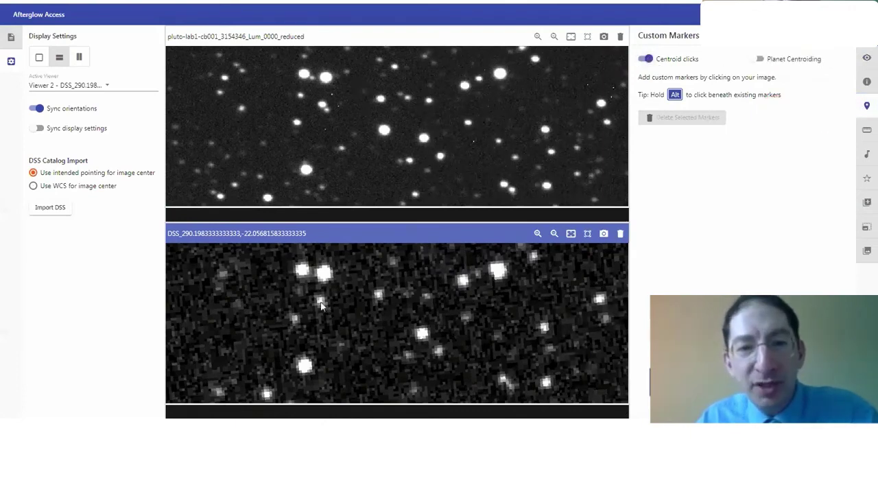
{"action": "left_click", "coordinate": [302, 275]}
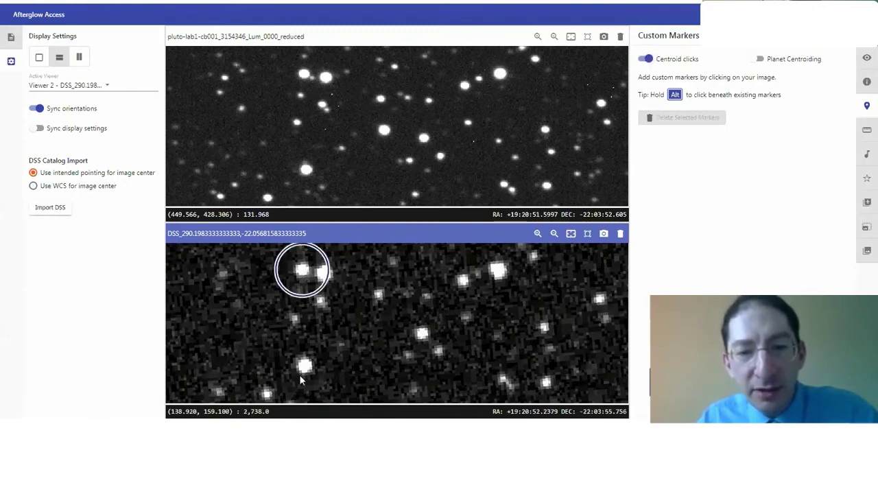
{"action": "left_click", "coordinate": [305, 367]}
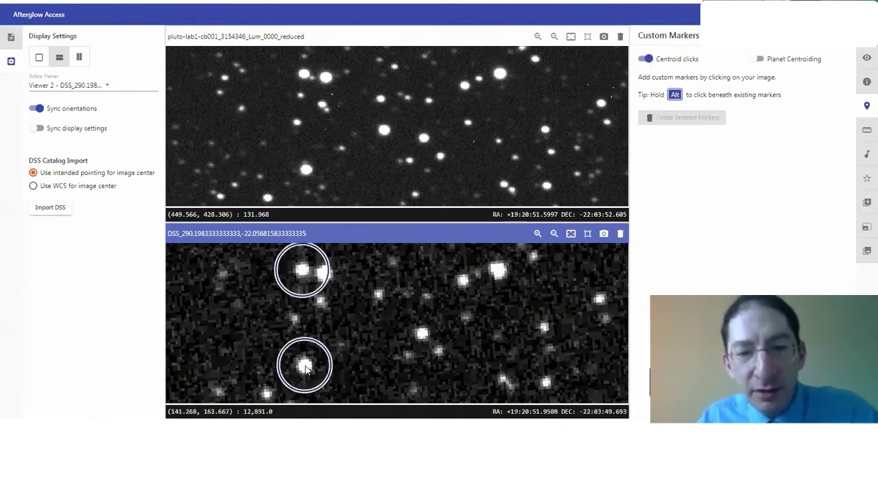
{"action": "left_click", "coordinate": [304, 76]}
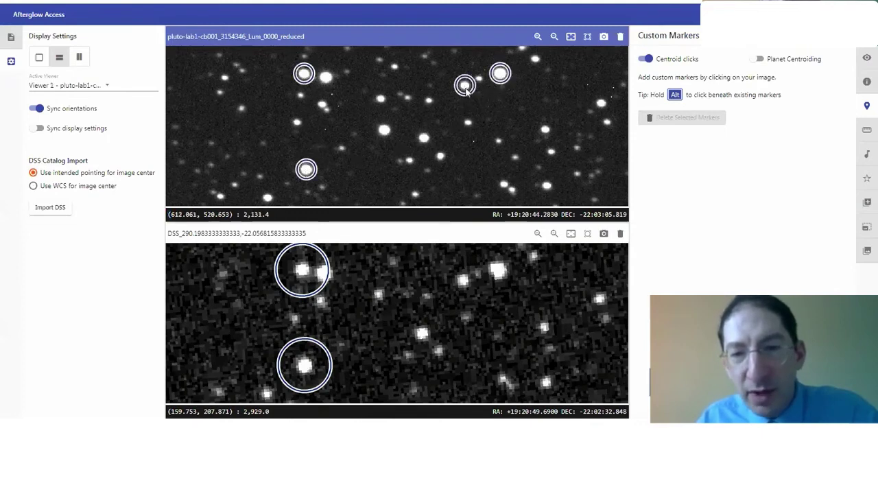
Circle further matching stars in both images, including a lower-right pair and central star
{"action": "left_click", "coordinate": [499, 273]}
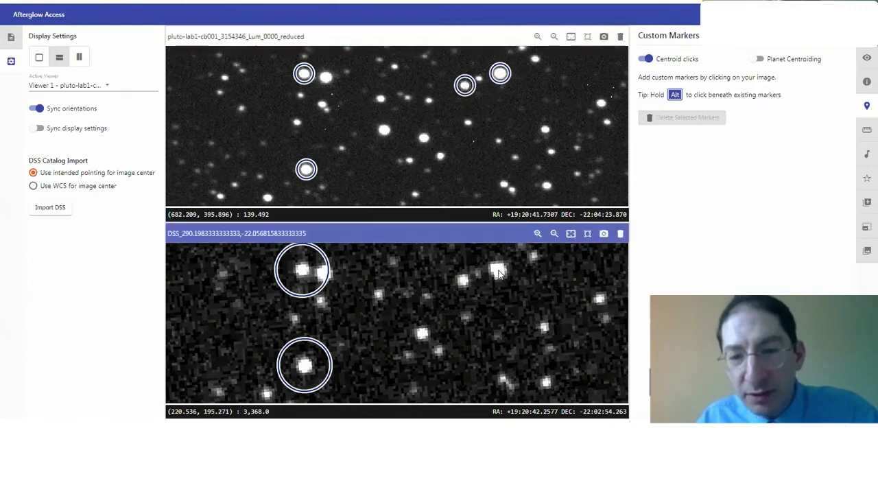
{"action": "left_click", "coordinate": [464, 285]}
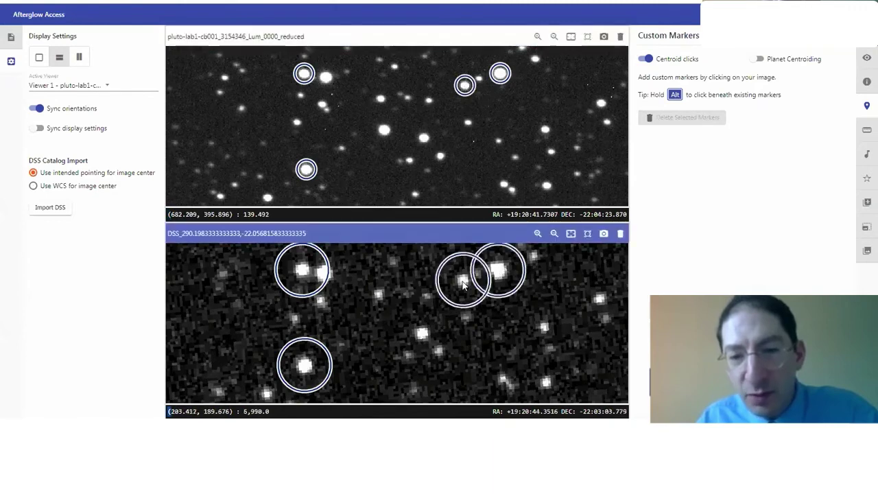
{"action": "left_click", "coordinate": [545, 382]}
{"action": "left_click", "coordinate": [548, 189]}
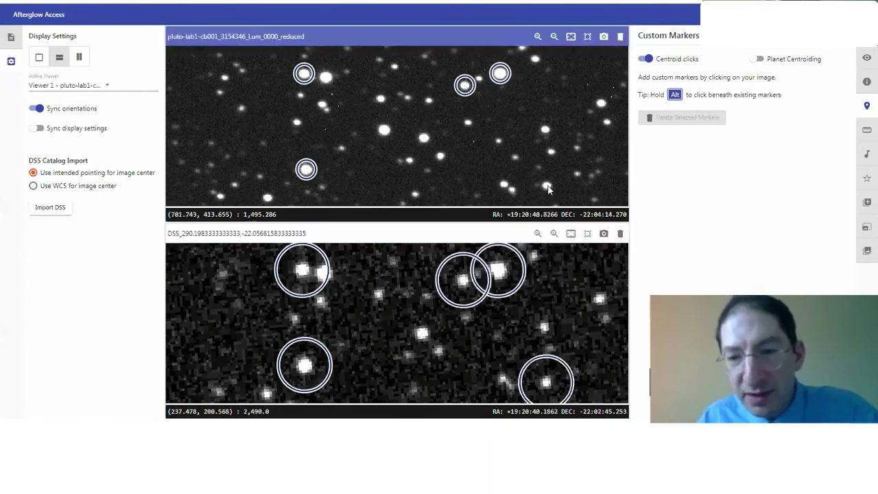
{"action": "left_click", "coordinate": [422, 336]}
{"action": "left_click", "coordinate": [421, 335]}
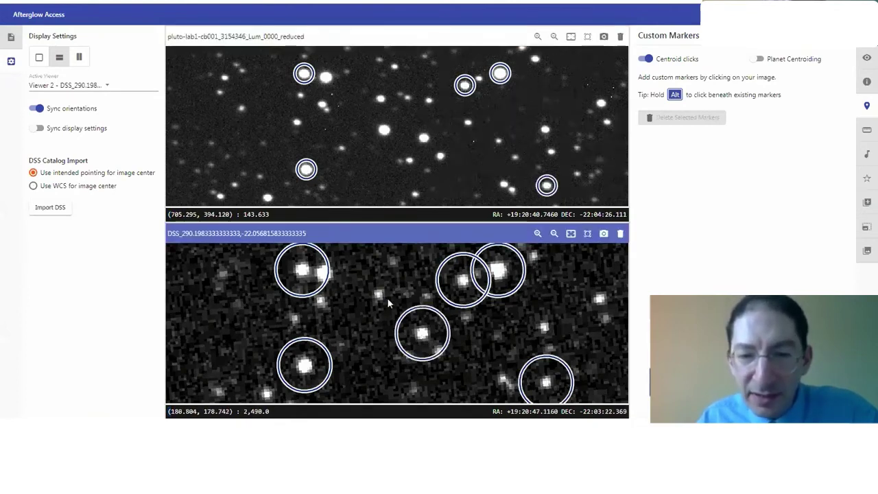
{"action": "left_click", "coordinate": [377, 296]}
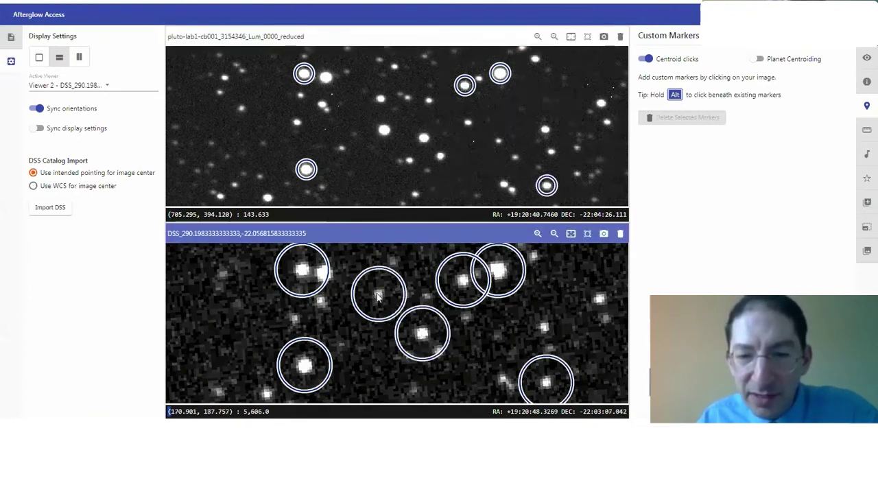
{"action": "left_click", "coordinate": [424, 140]}
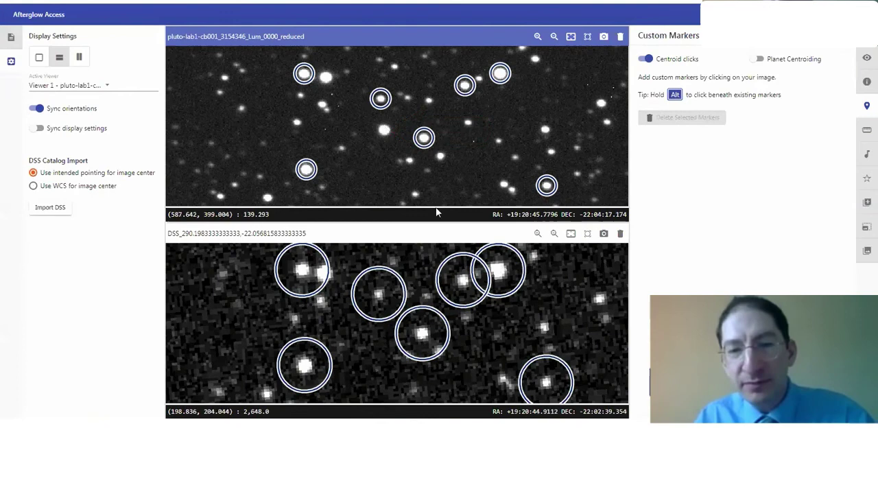
Label Pluto's marker 'Pluto' with label direction 195
{"action": "left_click", "coordinate": [384, 130]}
{"action": "left_click", "coordinate": [696, 145]}
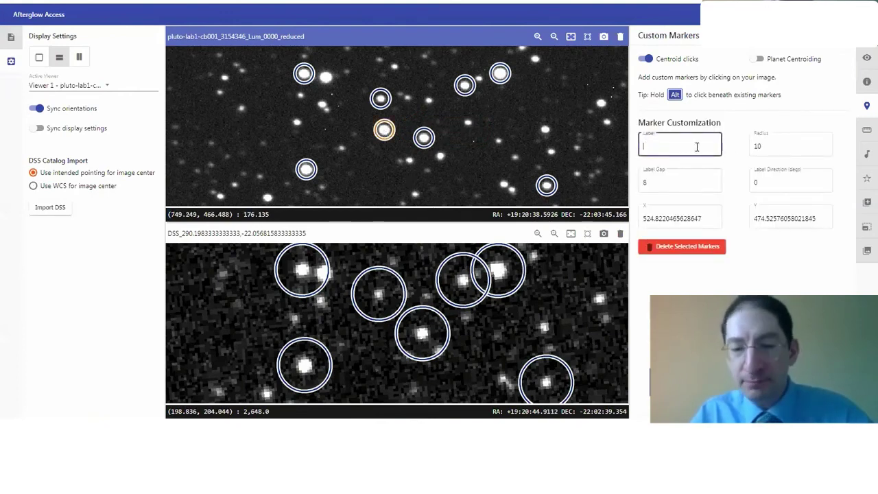
{"action": "type", "text": "Pluto"}
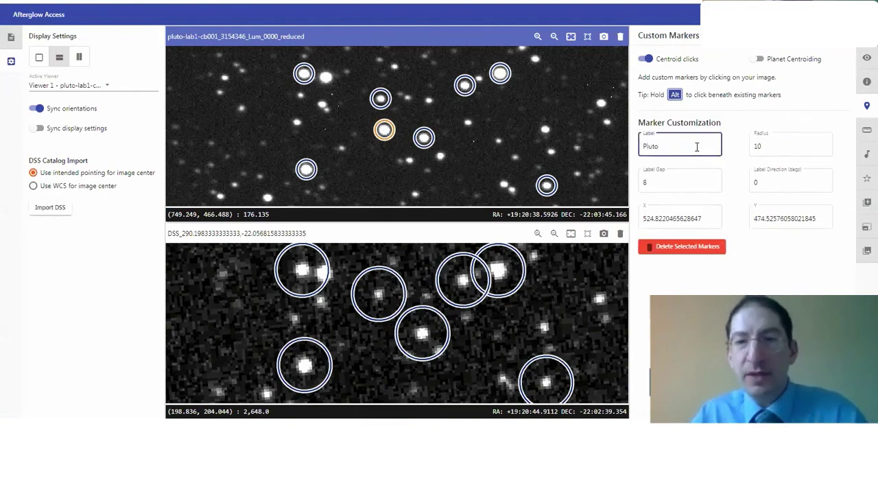
{"action": "left_click", "coordinate": [826, 184]}
{"action": "type", "text": "15"}
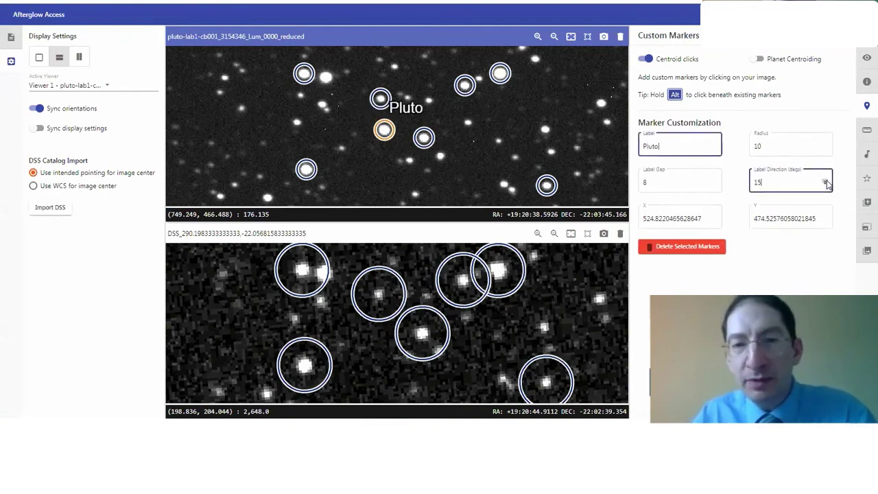
{"action": "left_click", "coordinate": [827, 180]}
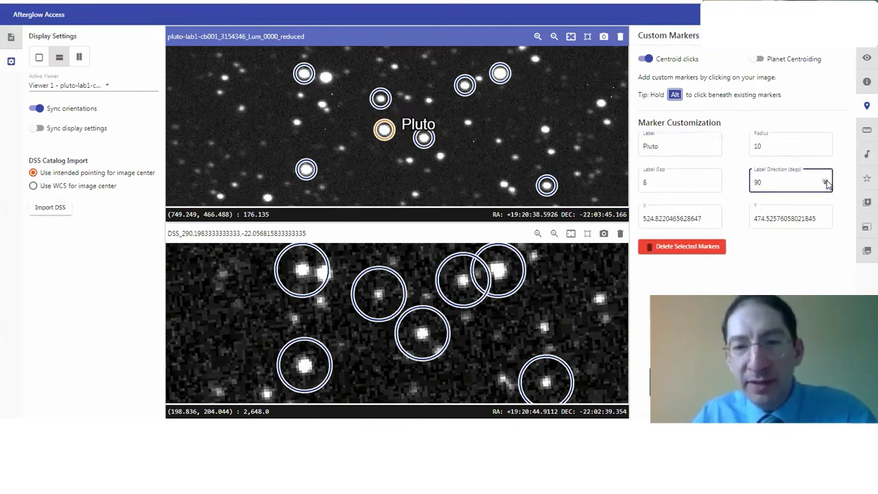
{"action": "left_click", "coordinate": [826, 181]}
{"action": "left_click", "coordinate": [826, 181]}
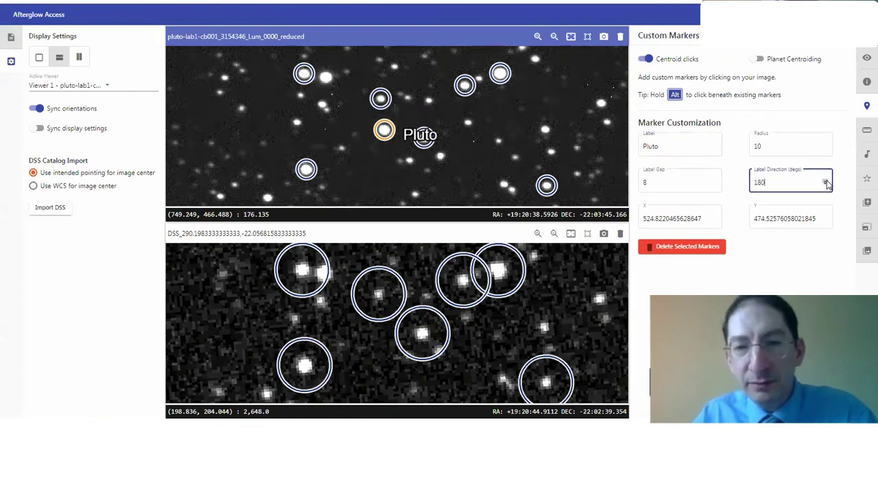